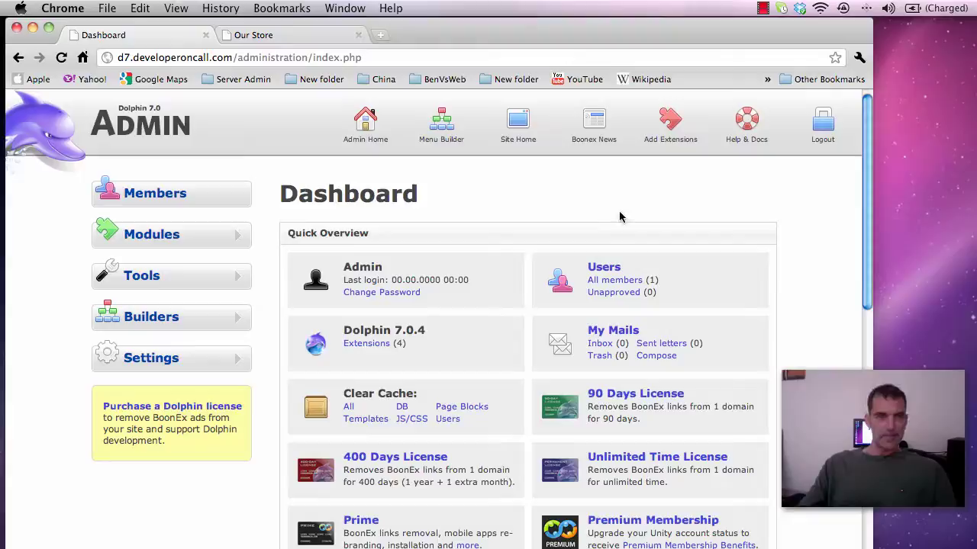
Open the Flash Apps administration page from the site's modules.
{"action": "left_click", "coordinate": [236, 236]}
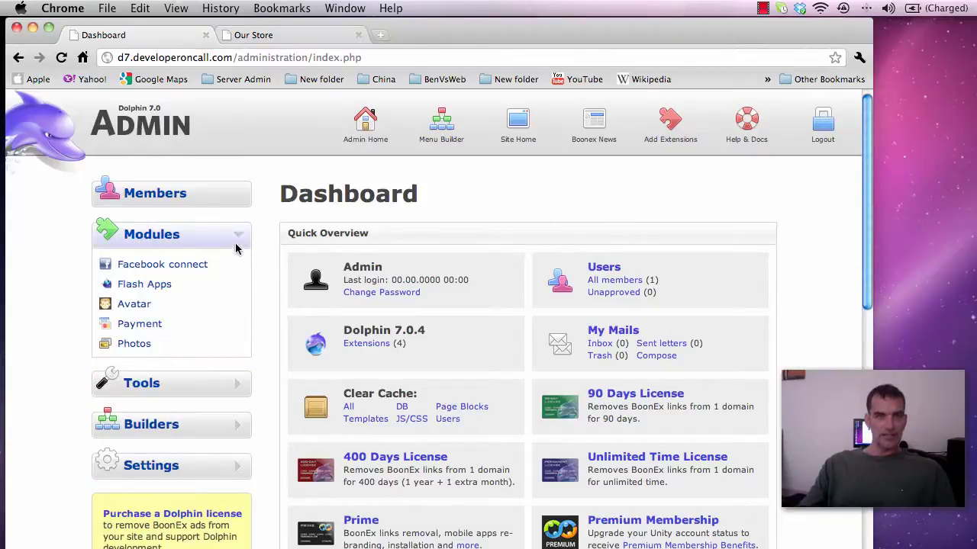
{"action": "left_click", "coordinate": [144, 286]}
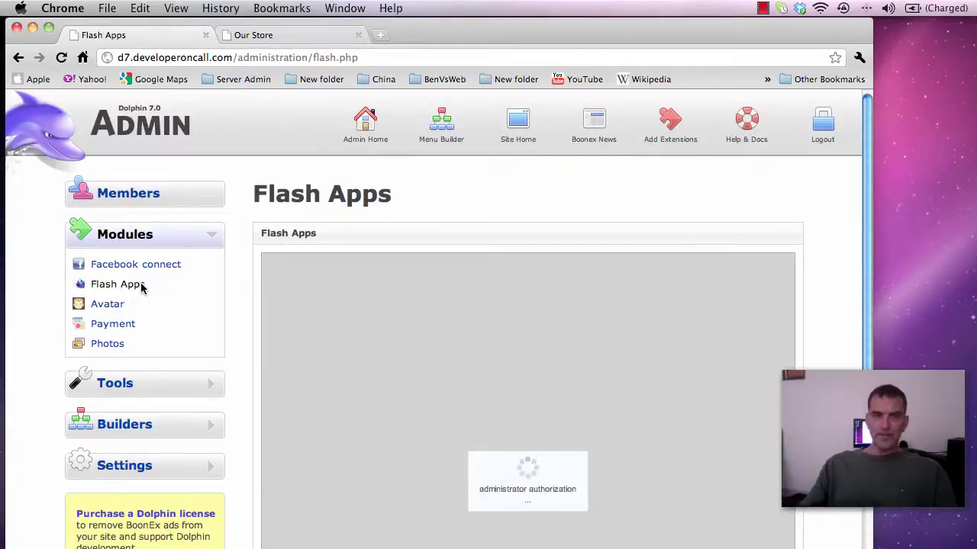
{"action": "scroll", "coordinate": [843, 288], "scroll_direction": "down", "scroll_amount": 1}
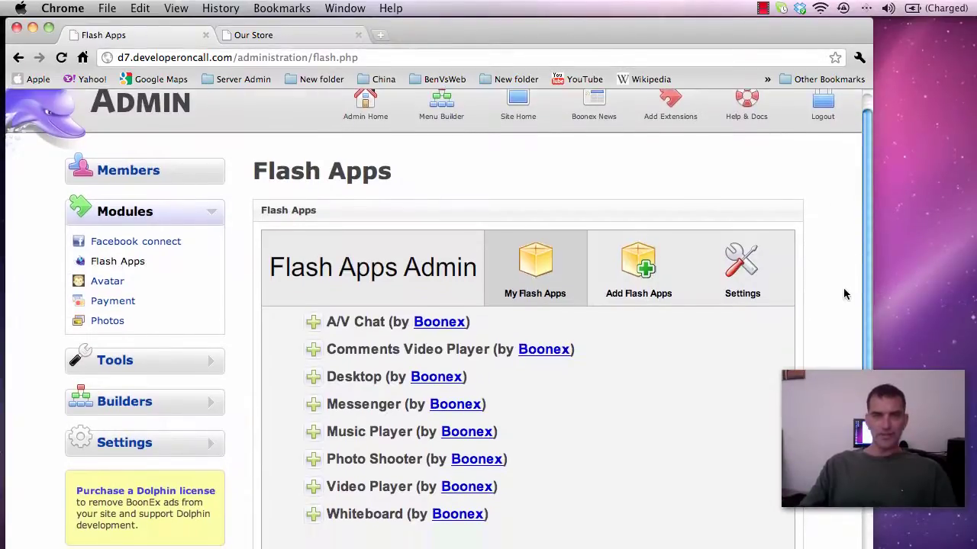
{"action": "scroll", "coordinate": [844, 292], "scroll_direction": "down", "scroll_amount": 2}
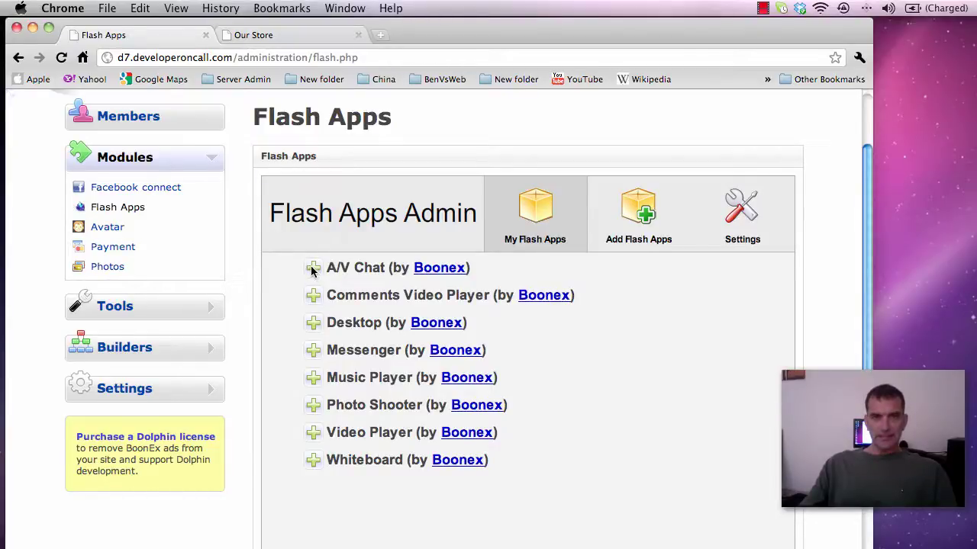
Start installing the A/V Chat flash app and try to continue past its permissions check.
{"action": "left_click", "coordinate": [312, 269]}
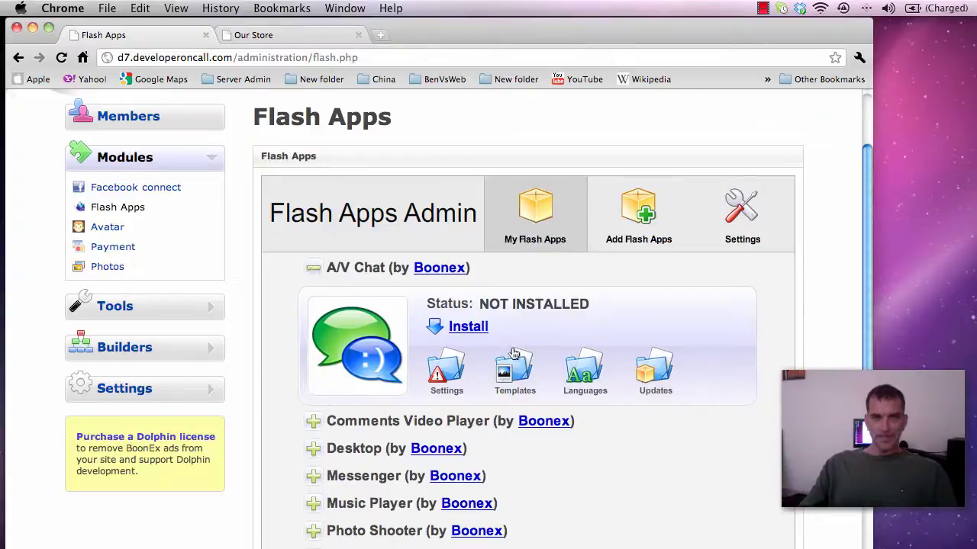
{"action": "left_click", "coordinate": [468, 328]}
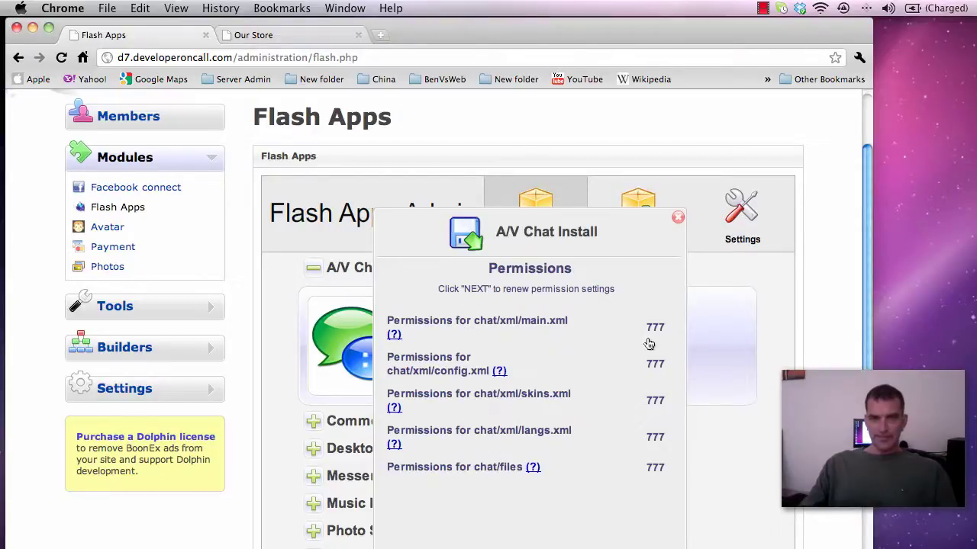
{"action": "scroll", "coordinate": [850, 347], "scroll_direction": "down", "scroll_amount": 5}
{"action": "scroll", "coordinate": [851, 347], "scroll_direction": "up", "scroll_amount": 1}
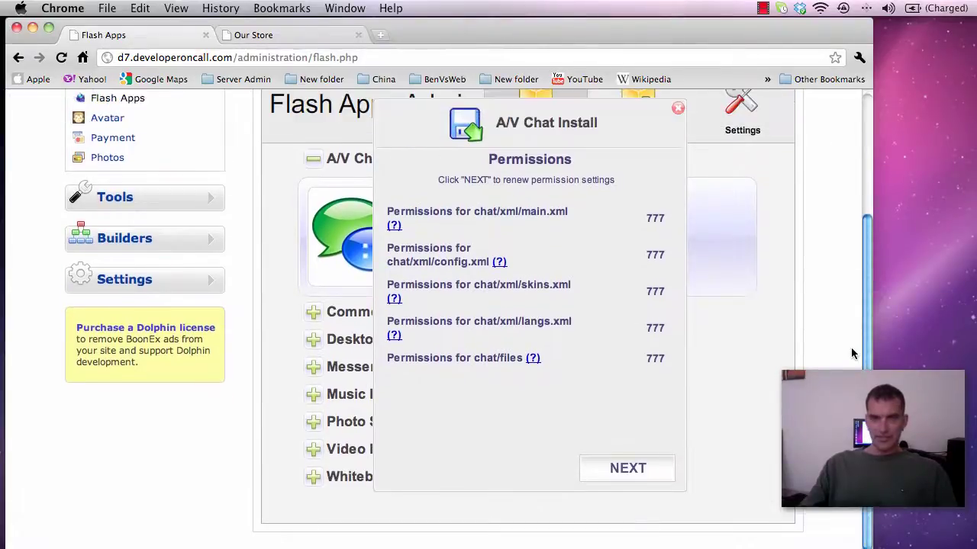
{"action": "left_click", "coordinate": [630, 467]}
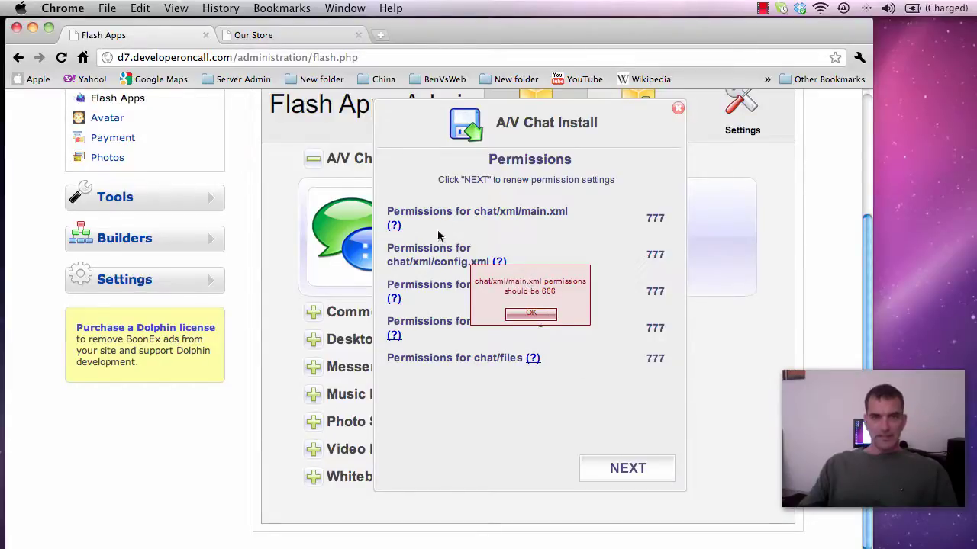
{"action": "left_click", "coordinate": [534, 314]}
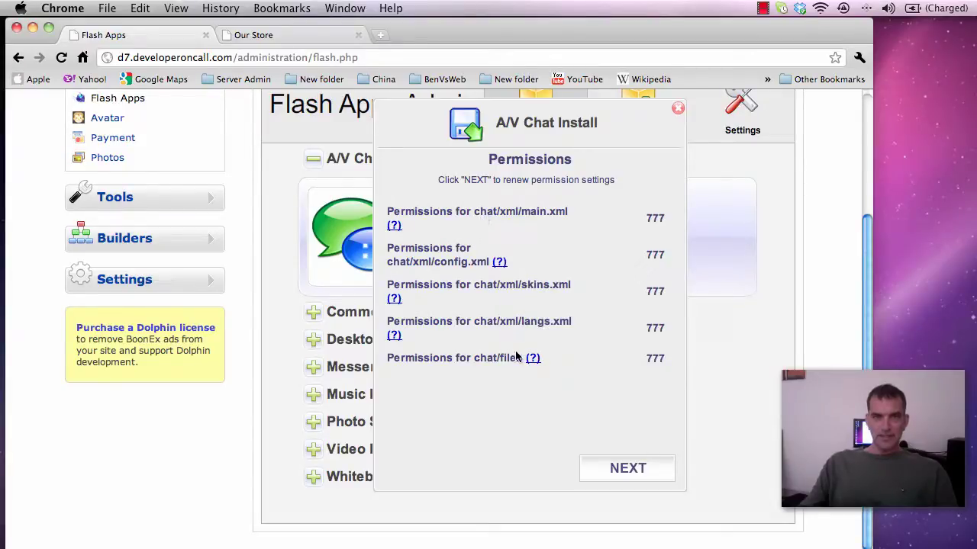
Switch to Cyberduck, bring its window into full view and locate the flash/modules folder under /public_html/d7.
{"action": "key", "text": "super+Tab"}
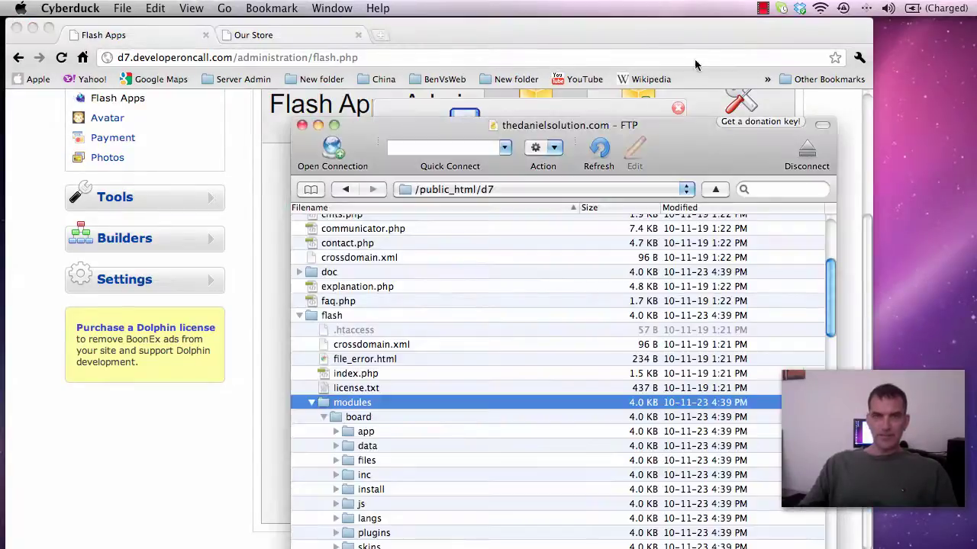
{"action": "left_click_drag", "start_coordinate": [681, 131], "coordinate": [622, 26]}
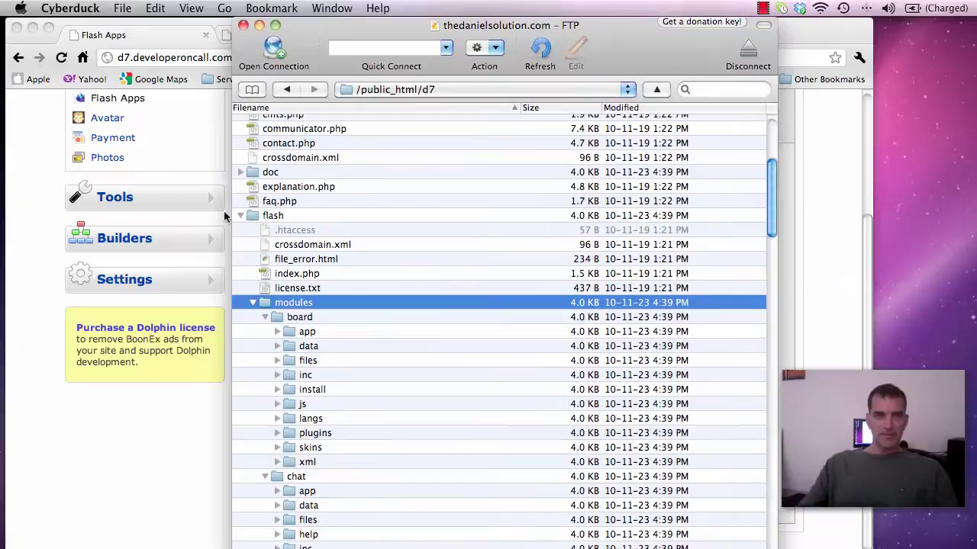
{"action": "left_click", "coordinate": [255, 218]}
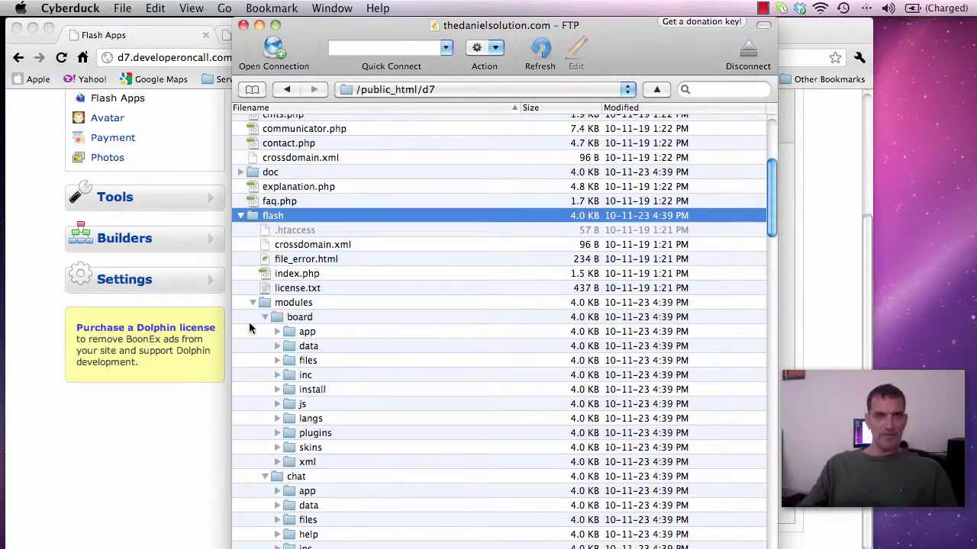
{"action": "scroll", "coordinate": [264, 309], "scroll_direction": "down", "scroll_amount": 1}
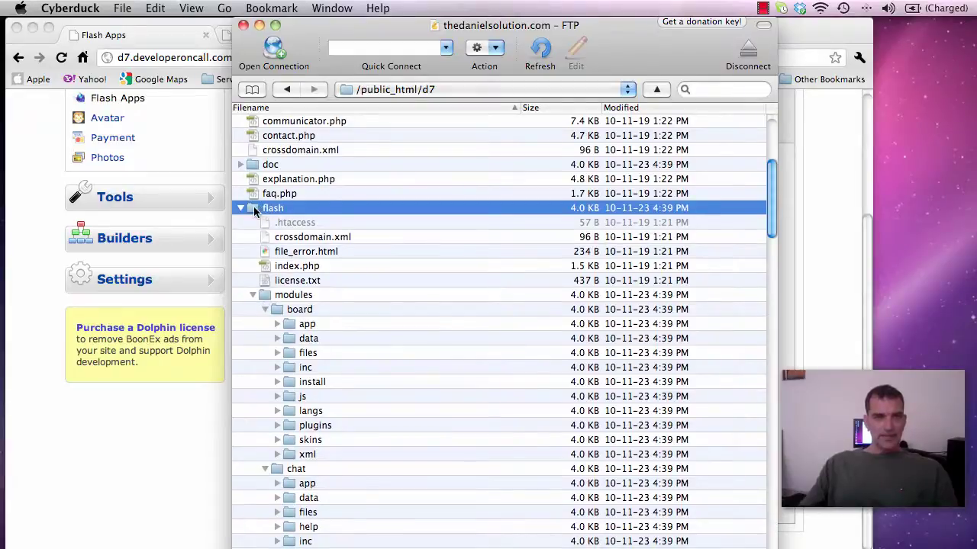
{"action": "scroll", "coordinate": [252, 206], "scroll_direction": "down", "scroll_amount": 1}
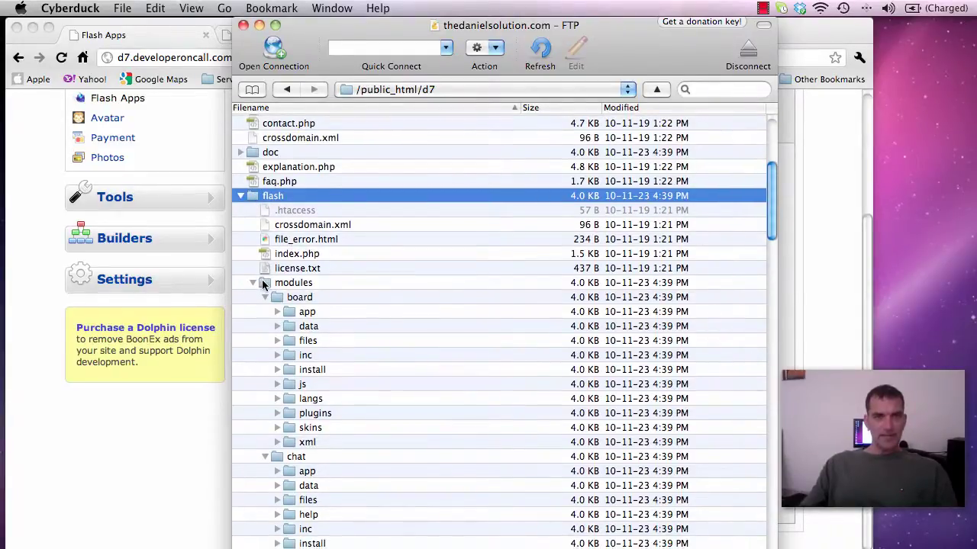
{"action": "left_click", "coordinate": [261, 284]}
{"action": "scroll", "coordinate": [264, 286], "scroll_direction": "up", "scroll_amount": 1}
{"action": "scroll", "coordinate": [263, 290], "scroll_direction": "up", "scroll_amount": 5}
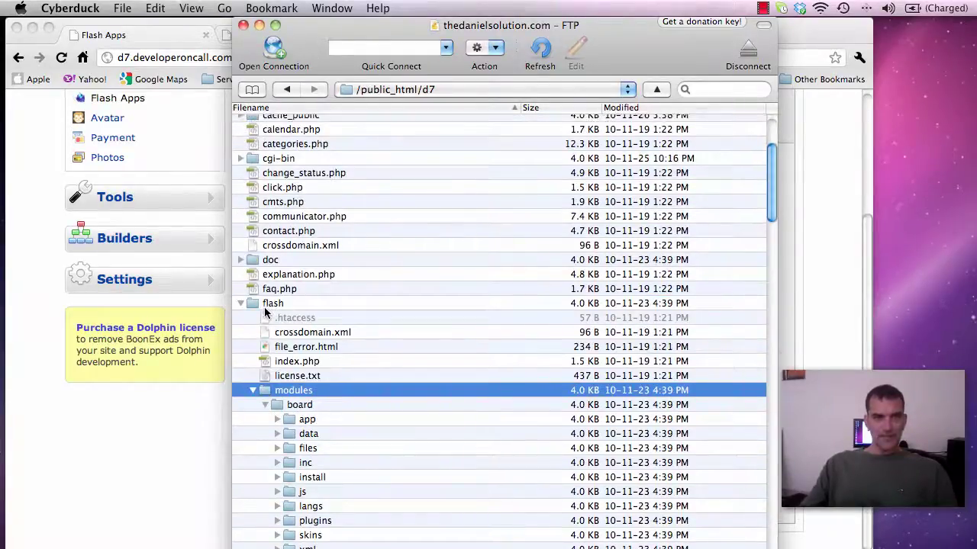
Expand the chat module's xml folder and move the file window aside to uncover the installer's permission list.
{"action": "scroll", "coordinate": [265, 305], "scroll_direction": "down", "scroll_amount": 8}
{"action": "scroll", "coordinate": [264, 307], "scroll_direction": "down", "scroll_amount": 6}
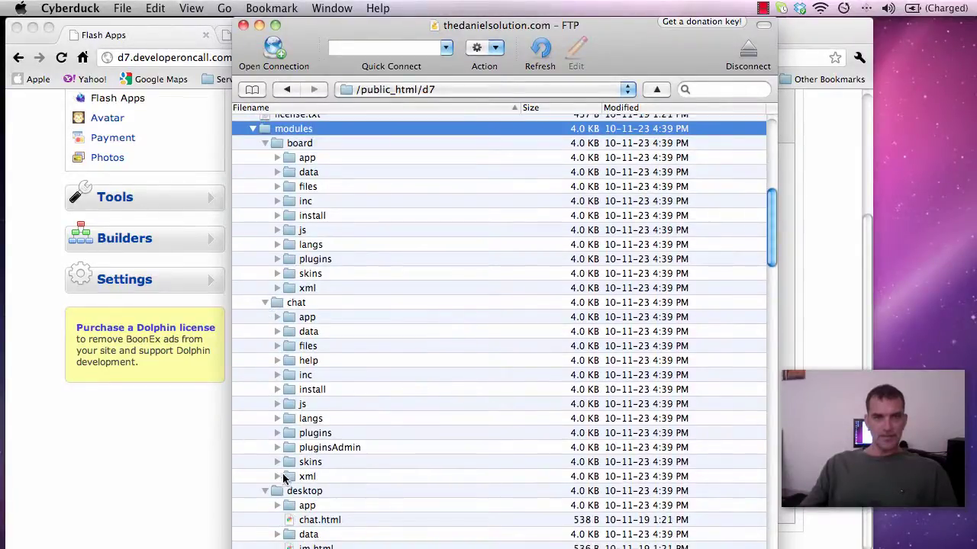
{"action": "left_click", "coordinate": [277, 476]}
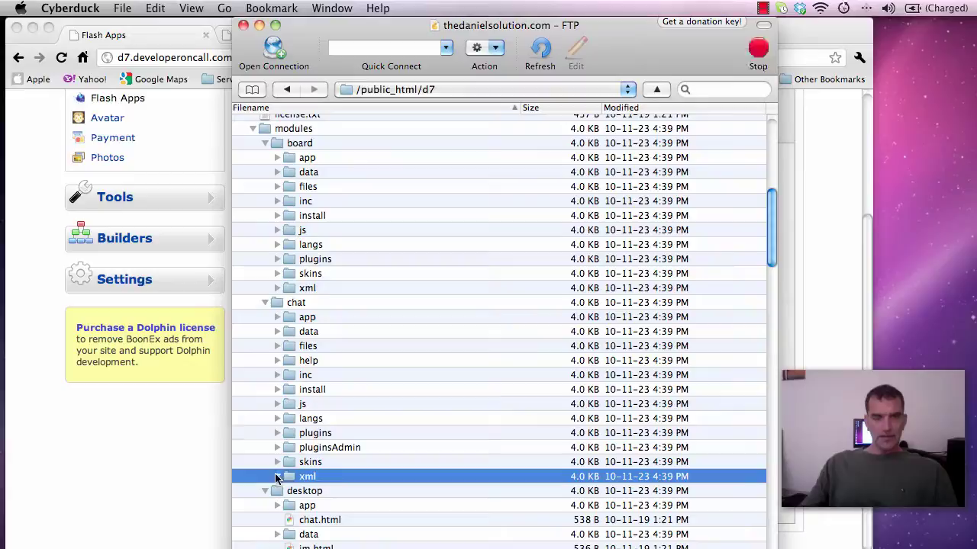
{"action": "left_click", "coordinate": [277, 477]}
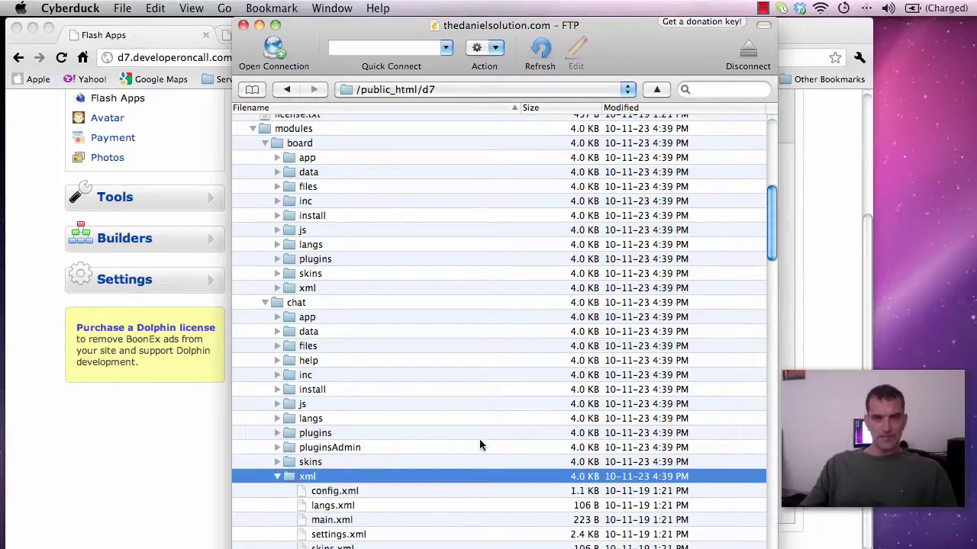
{"action": "scroll", "coordinate": [479, 445], "scroll_direction": "down", "scroll_amount": 8}
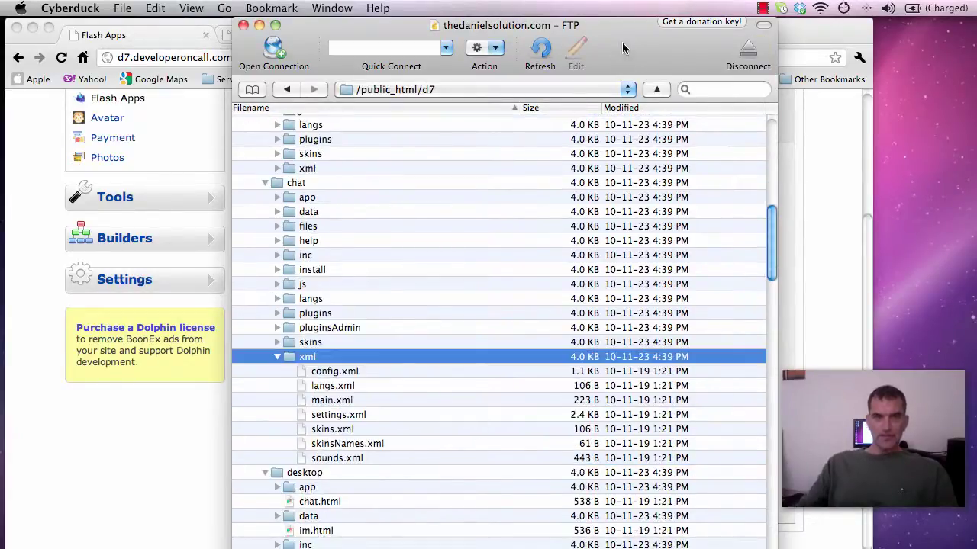
{"action": "left_click_drag", "start_coordinate": [619, 41], "coordinate": [976, 48]}
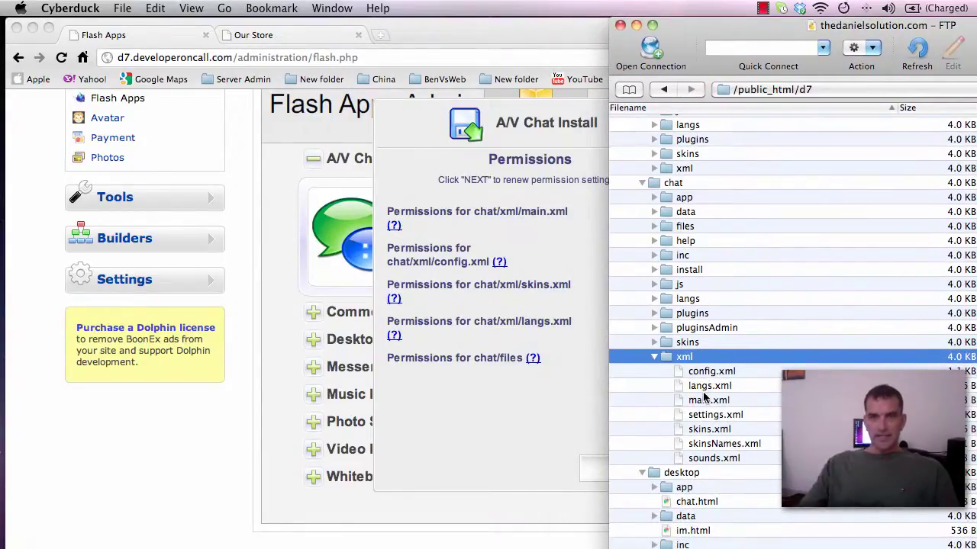
{"action": "scroll", "coordinate": [705, 393], "scroll_direction": "up", "scroll_amount": 1}
{"action": "left_click", "coordinate": [704, 394]}
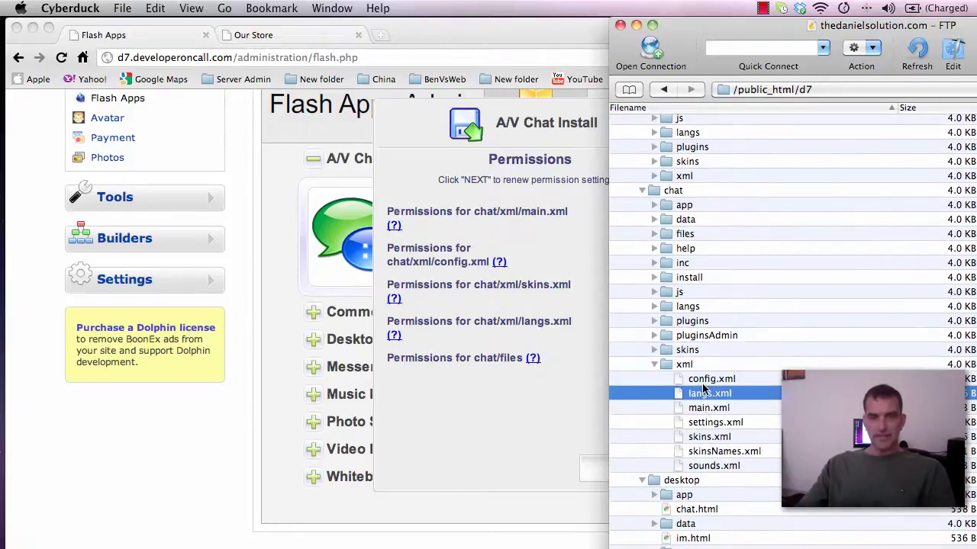
{"action": "left_click", "coordinate": [704, 410], "text": "shift"}
{"action": "scroll", "coordinate": [704, 404], "scroll_direction": "up", "scroll_amount": 2}
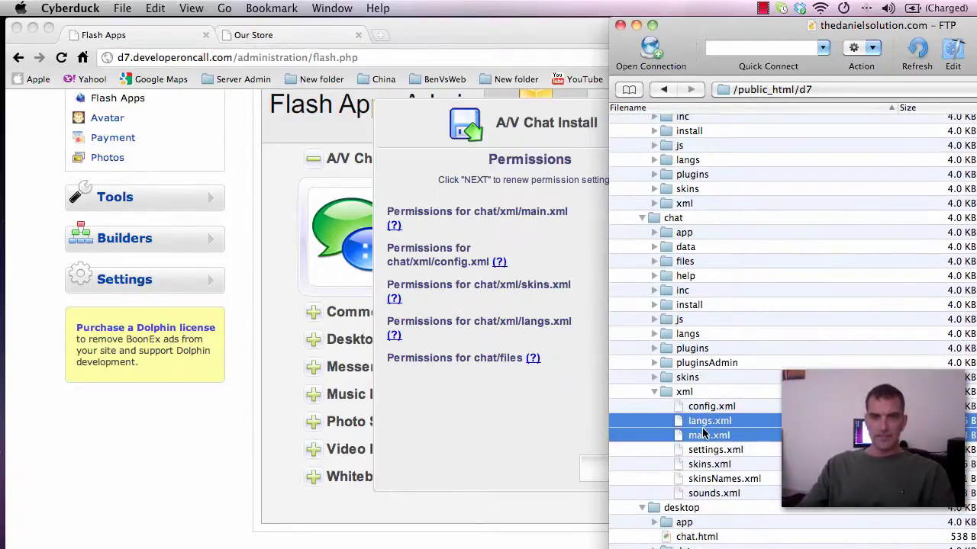
{"action": "left_click", "coordinate": [703, 432], "text": "super"}
{"action": "left_click", "coordinate": [701, 422], "text": "super"}
{"action": "scroll", "coordinate": [702, 414], "scroll_direction": "down", "scroll_amount": 1}
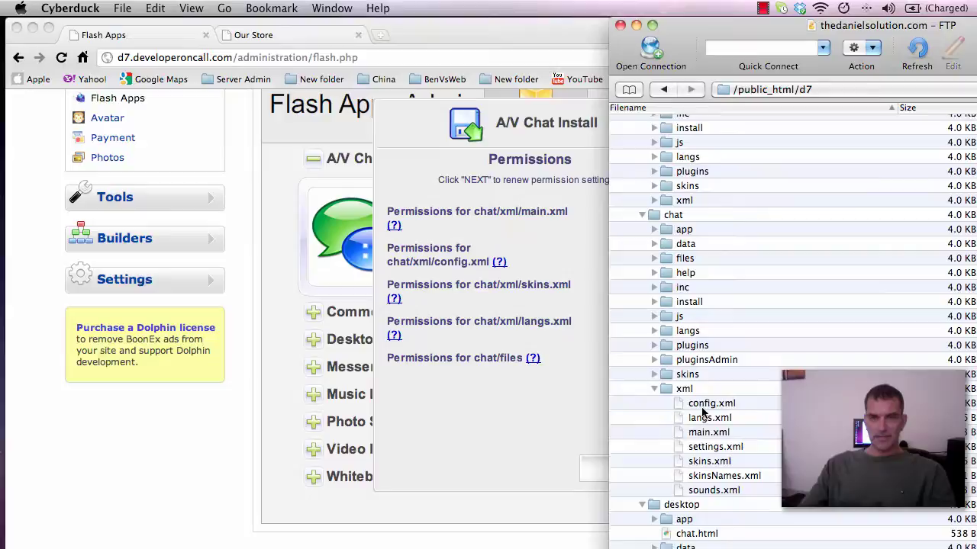
Set the UNIX permissions of config.xml, langs.xml, main.xml and skins.xml in the chat module's xml folder to 666.
{"action": "left_click", "coordinate": [702, 413]}
{"action": "scroll", "coordinate": [699, 418], "scroll_direction": "up", "scroll_amount": 2}
{"action": "left_click", "coordinate": [696, 419], "text": "shift"}
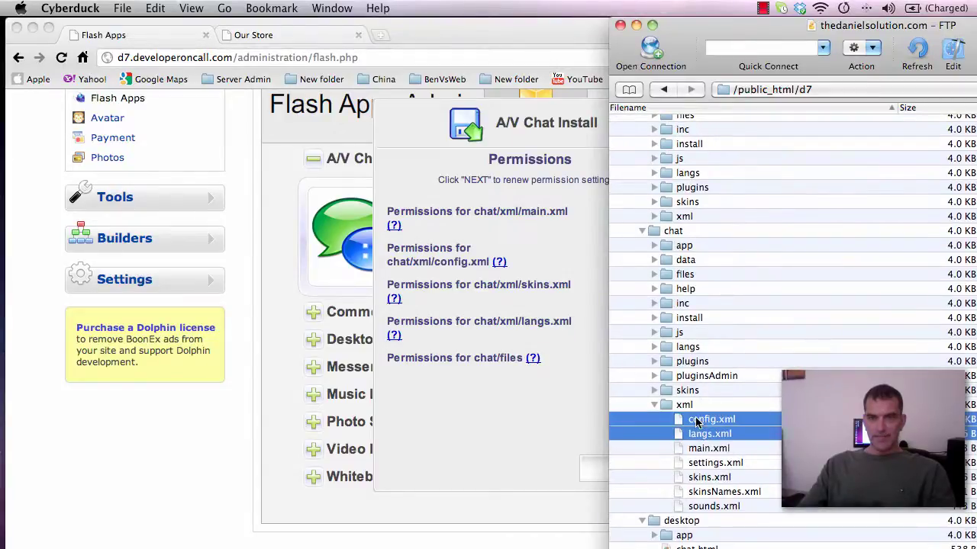
{"action": "scroll", "coordinate": [696, 421], "scroll_direction": "up", "scroll_amount": 1}
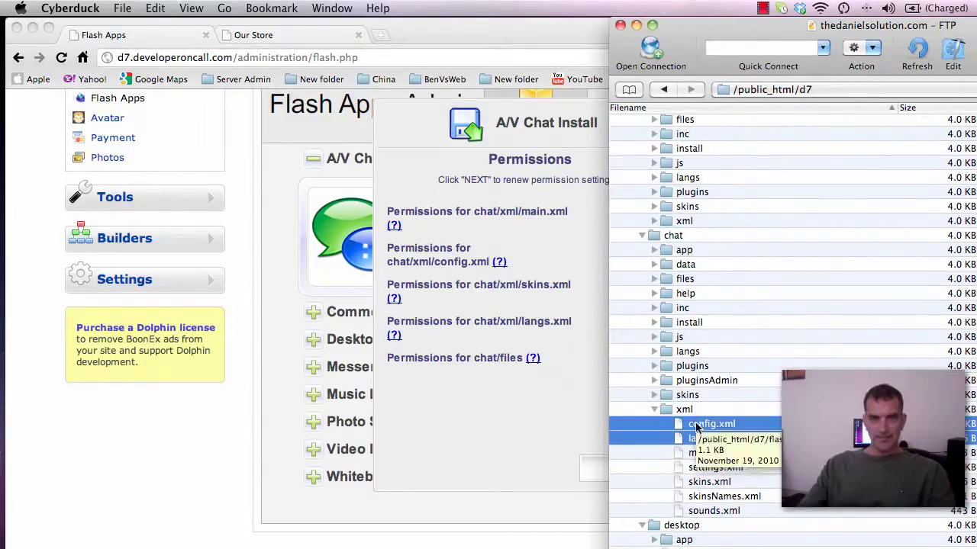
{"action": "left_click", "coordinate": [704, 483], "text": "super"}
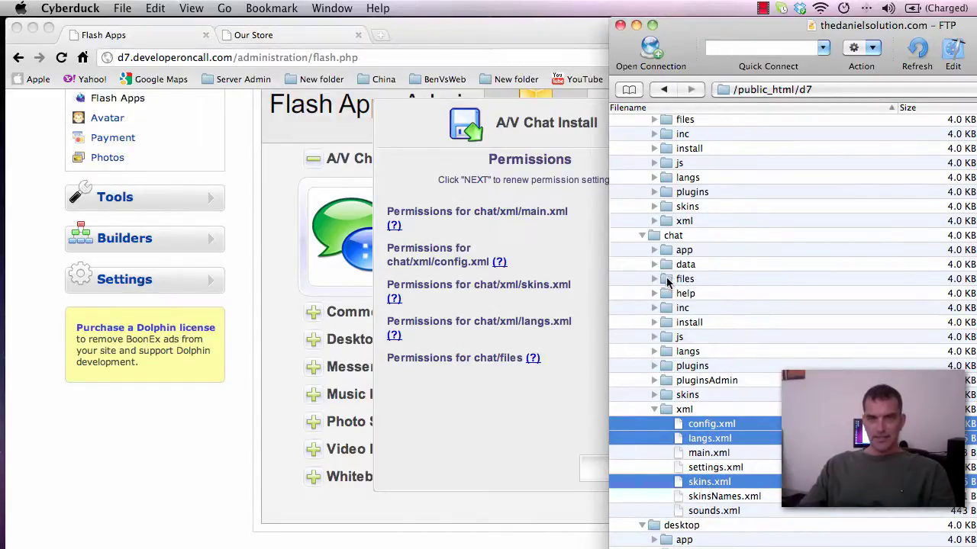
{"action": "left_click", "coordinate": [680, 454], "text": "super"}
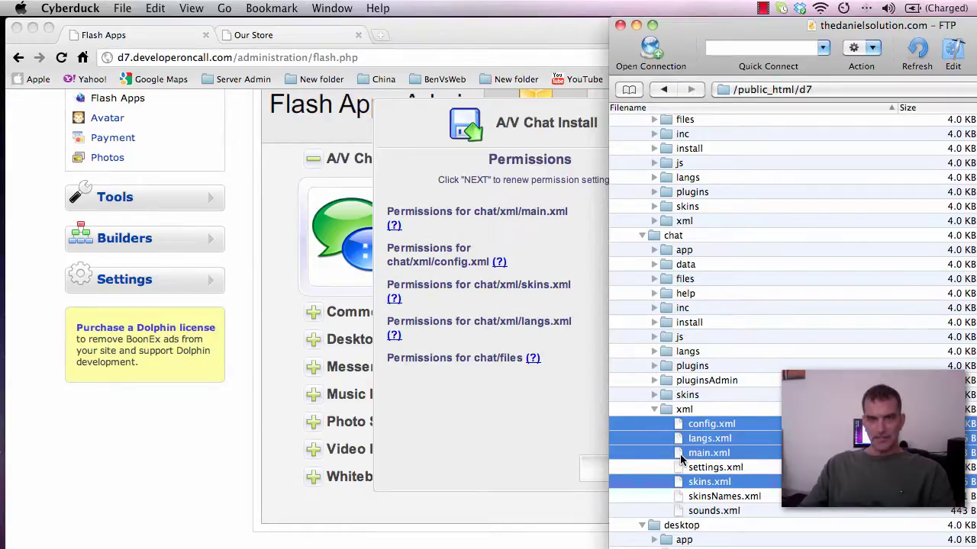
{"action": "right_click", "coordinate": [682, 458]}
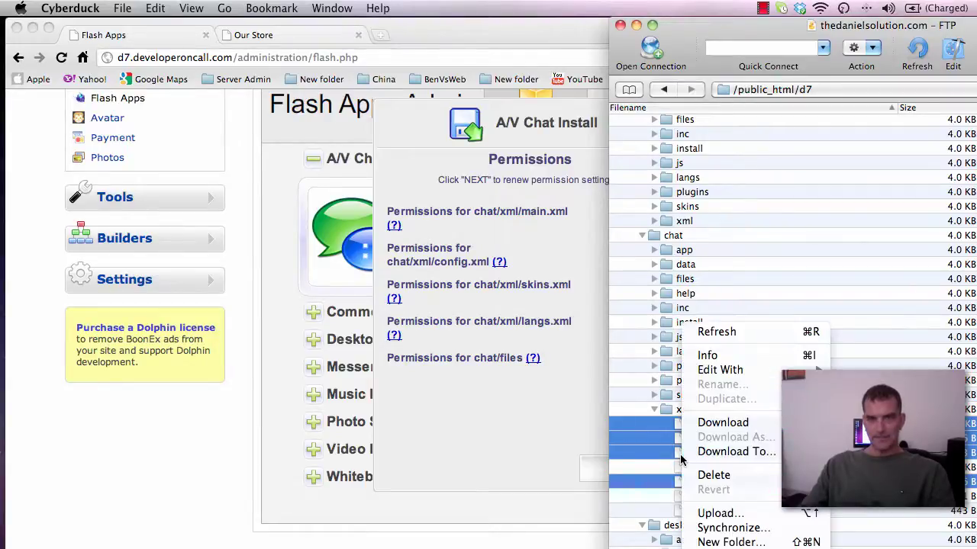
{"action": "left_click", "coordinate": [722, 358]}
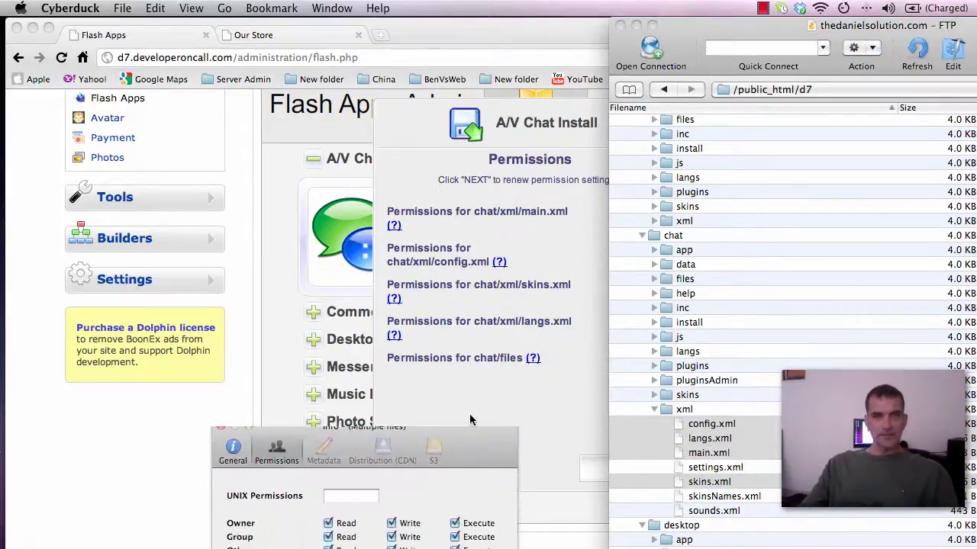
{"action": "left_click", "coordinate": [384, 339]}
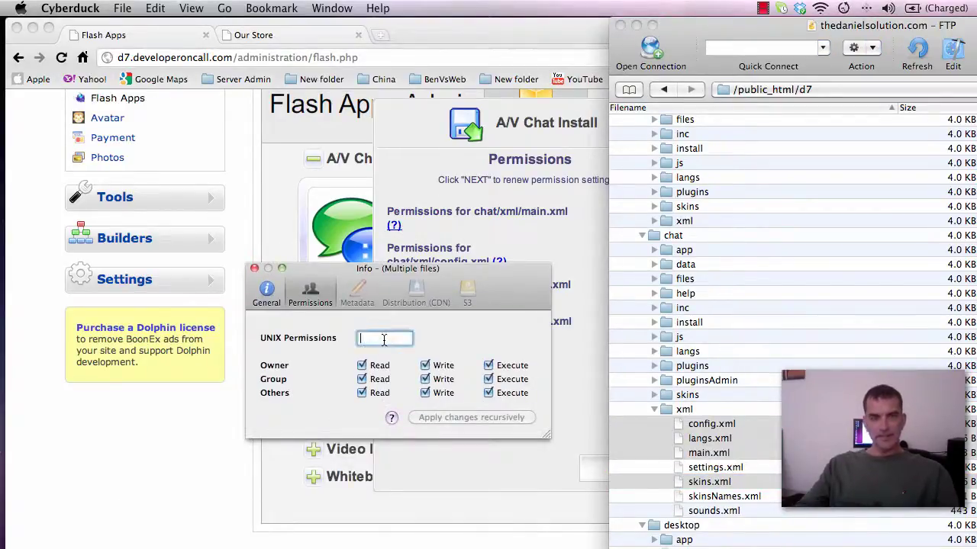
{"action": "type", "text": "666"}
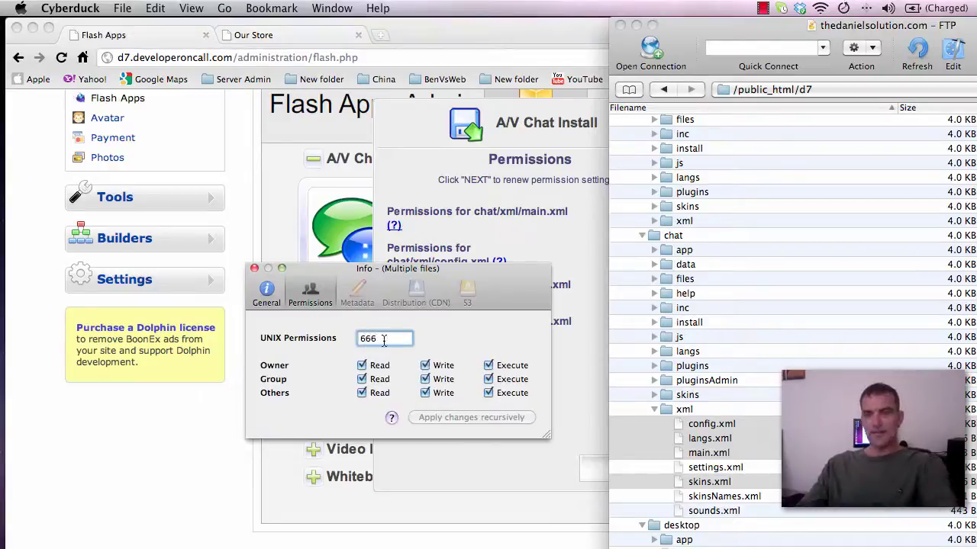
{"action": "key", "text": "Return"}
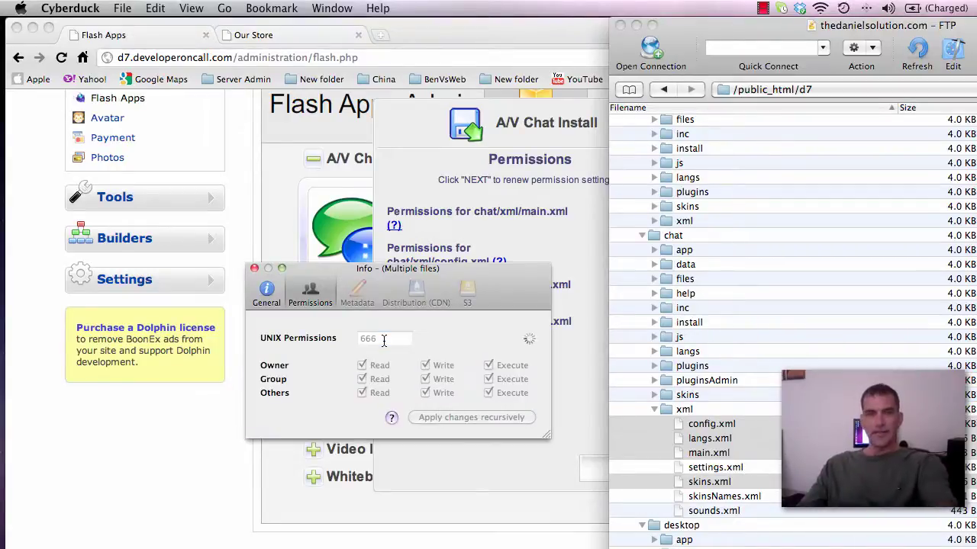
{"action": "left_click", "coordinate": [255, 269]}
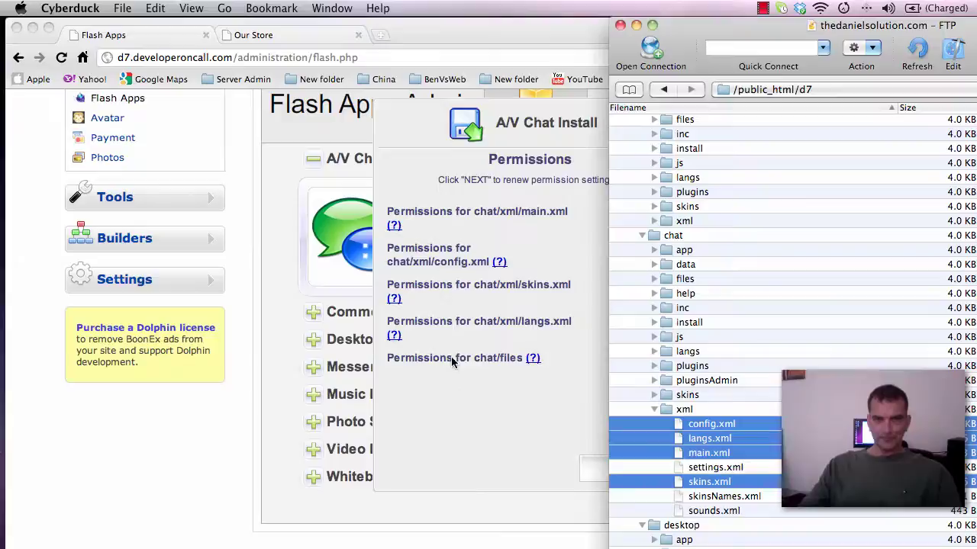
Switch back to Chrome and continue the A/V Chat installation past the permissions check.
{"action": "left_click", "coordinate": [481, 414]}
{"action": "left_click", "coordinate": [626, 473]}
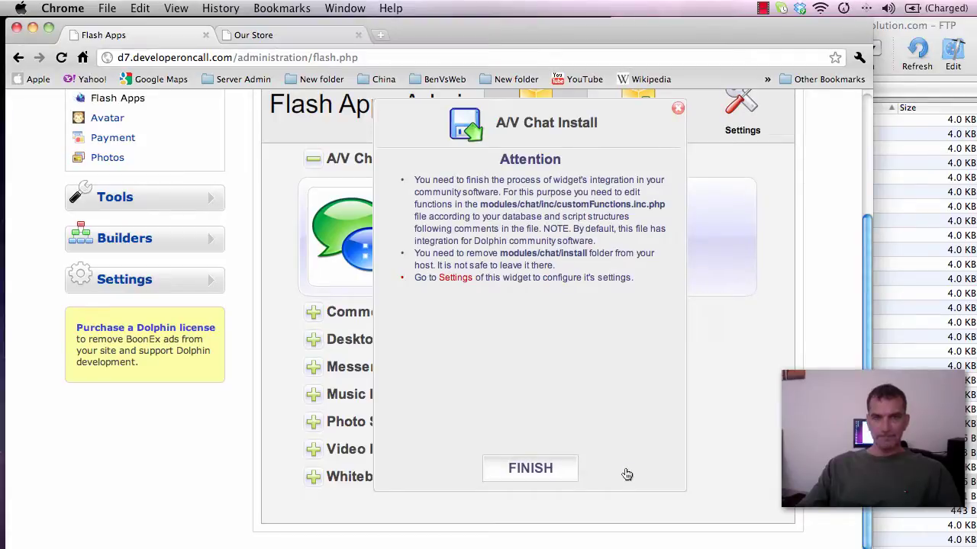
Check the chat module's folders in Cyberduck, return to Chrome and finish the A/V Chat installation.
{"action": "left_click", "coordinate": [946, 349]}
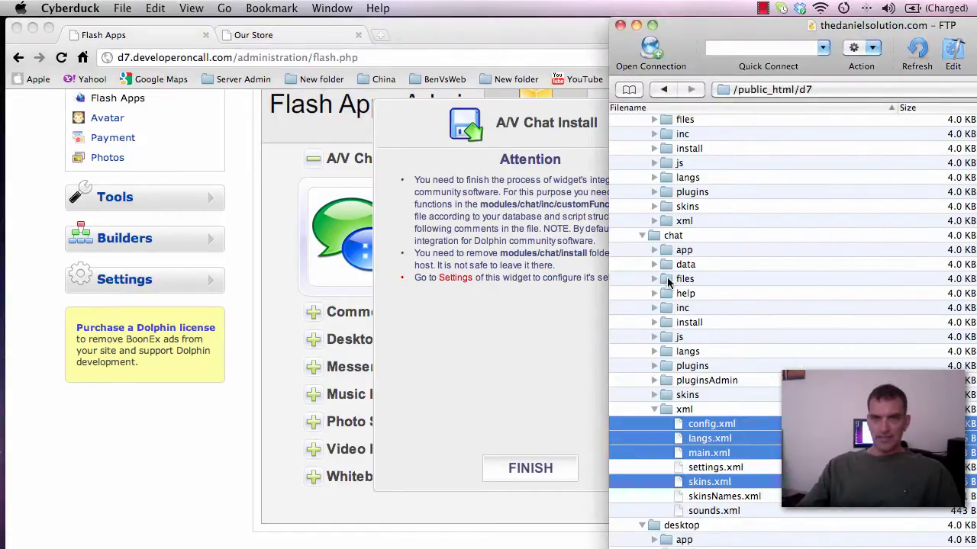
{"action": "left_click", "coordinate": [668, 280]}
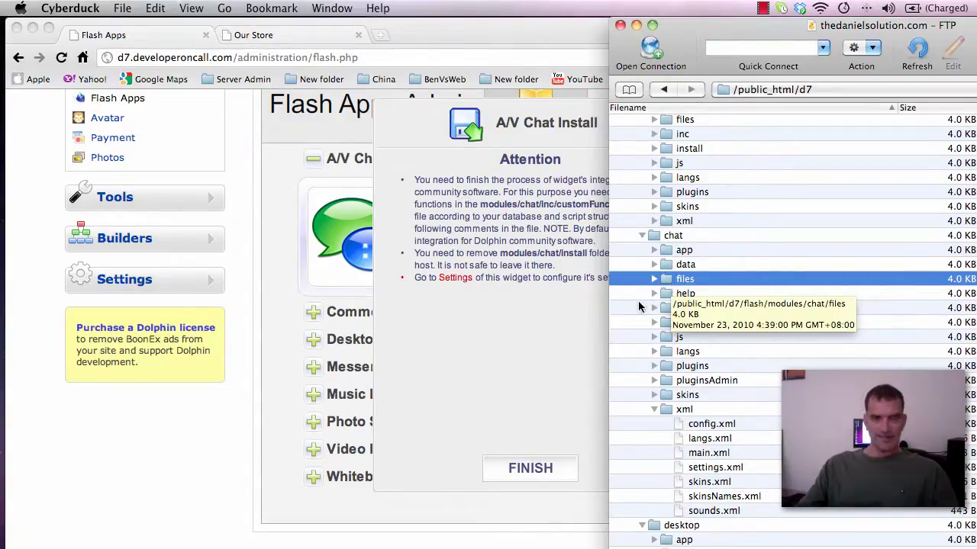
{"action": "left_click", "coordinate": [537, 362]}
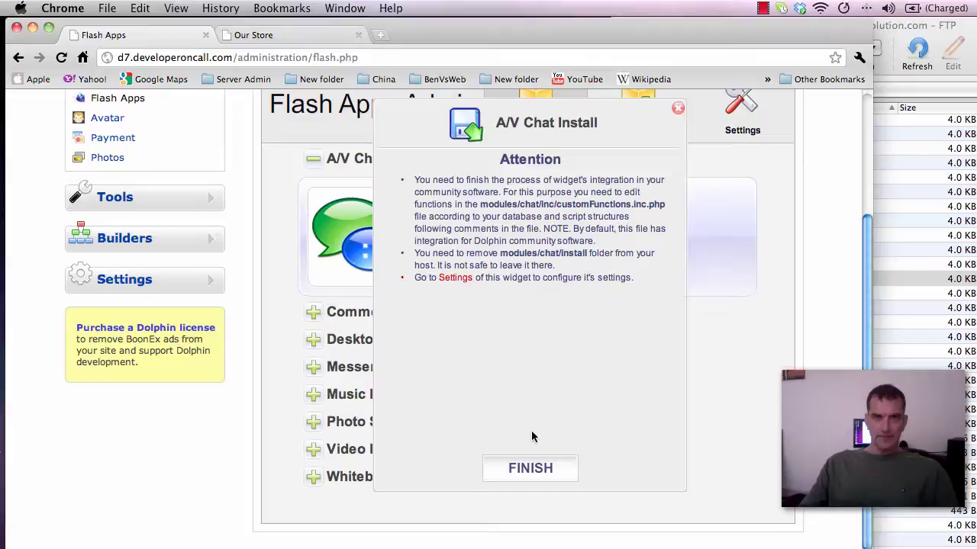
{"action": "left_click", "coordinate": [529, 469]}
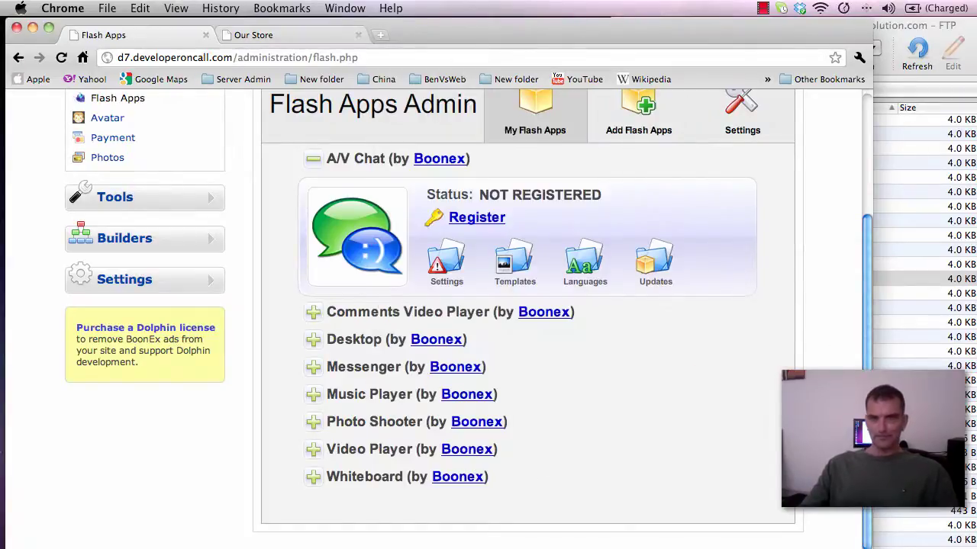
Switch to Cyberduck and rename the chat module's install folder as install_xx.
{"action": "left_click", "coordinate": [927, 279]}
{"action": "left_click", "coordinate": [699, 286]}
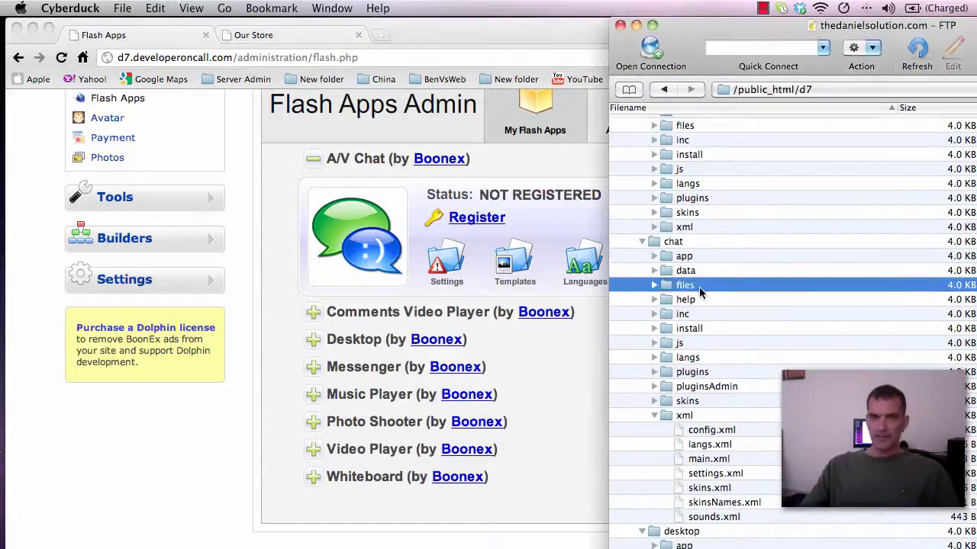
{"action": "left_click", "coordinate": [671, 328]}
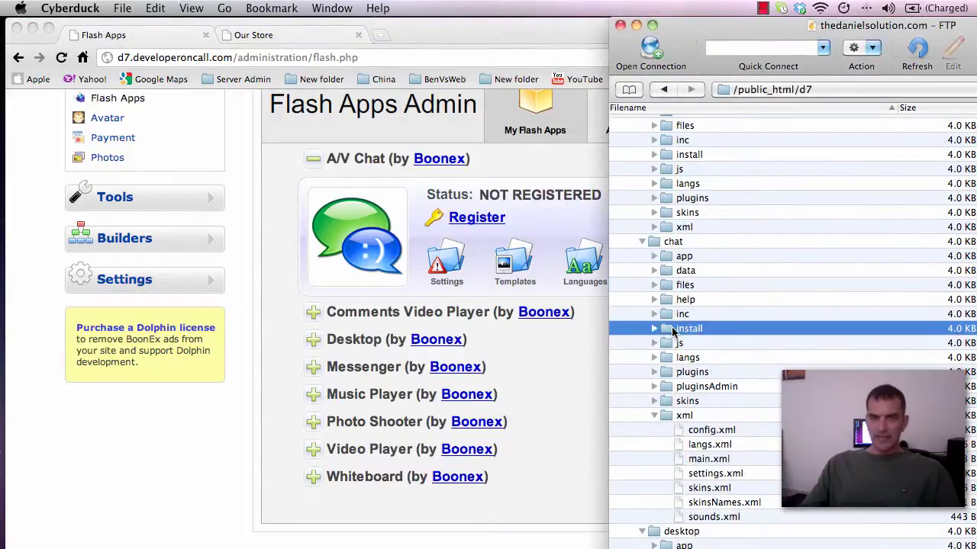
{"action": "left_click", "coordinate": [693, 330]}
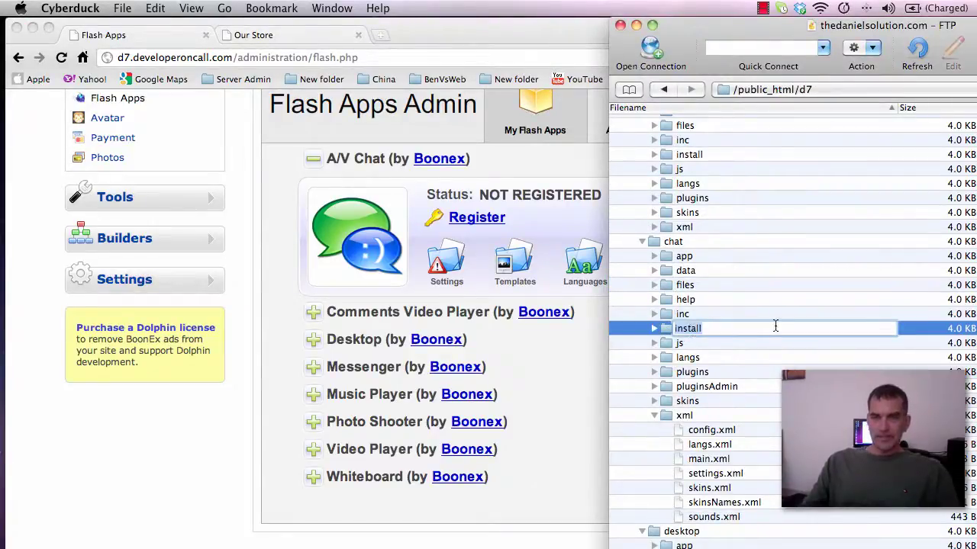
{"action": "key", "text": "Right"}
{"action": "type", "text": "_xx"}
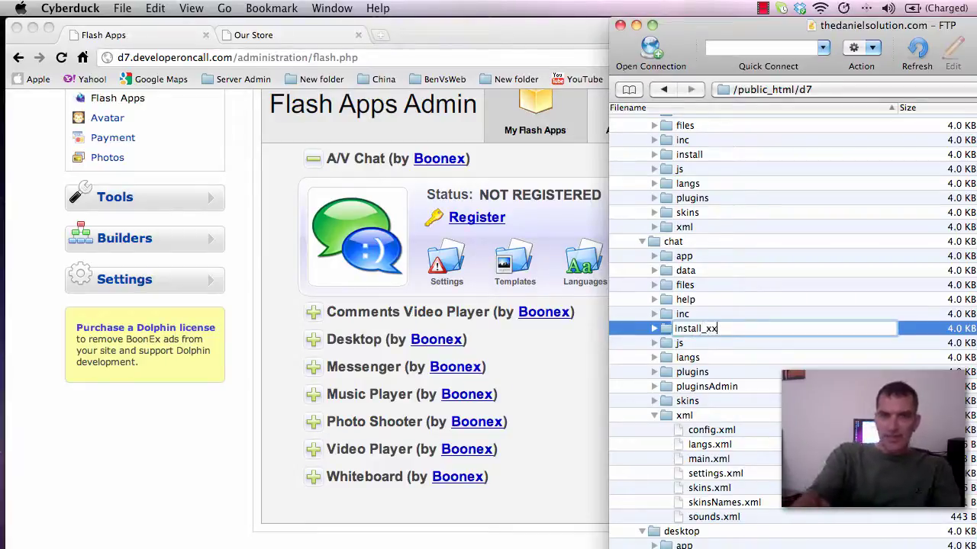
{"action": "key", "text": "Escape"}
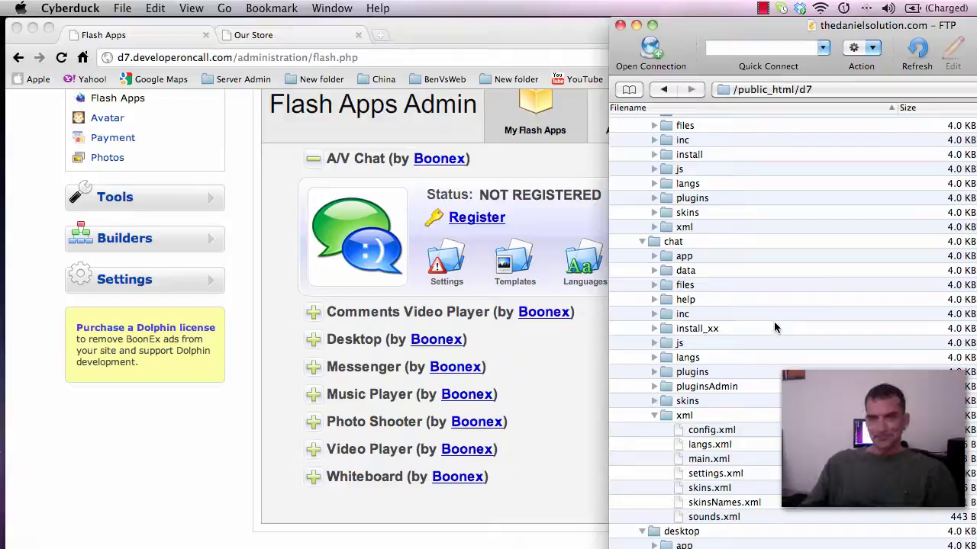
Switch back to Chrome and open the general settings of Flash Apps Admin.
{"action": "left_click", "coordinate": [535, 459]}
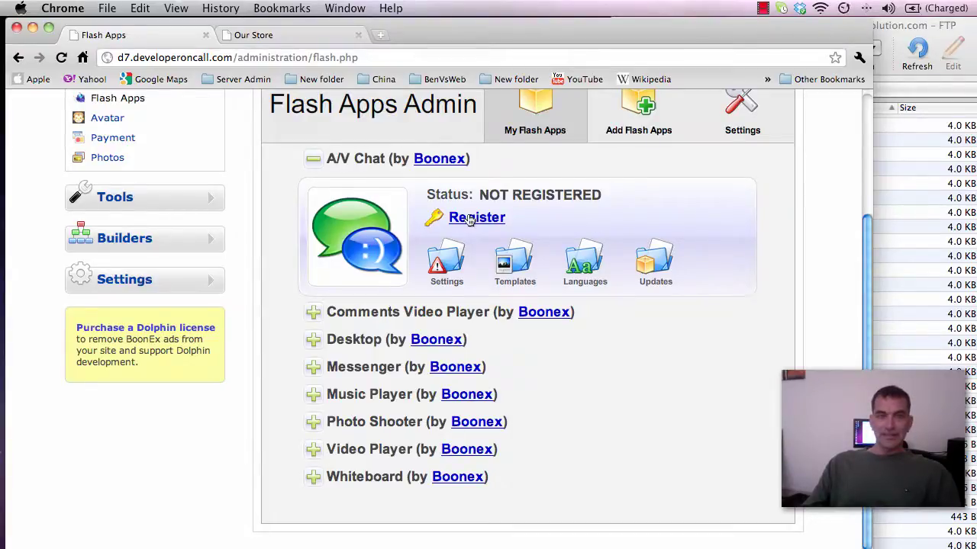
{"action": "scroll", "coordinate": [832, 300], "scroll_direction": "up", "scroll_amount": 3}
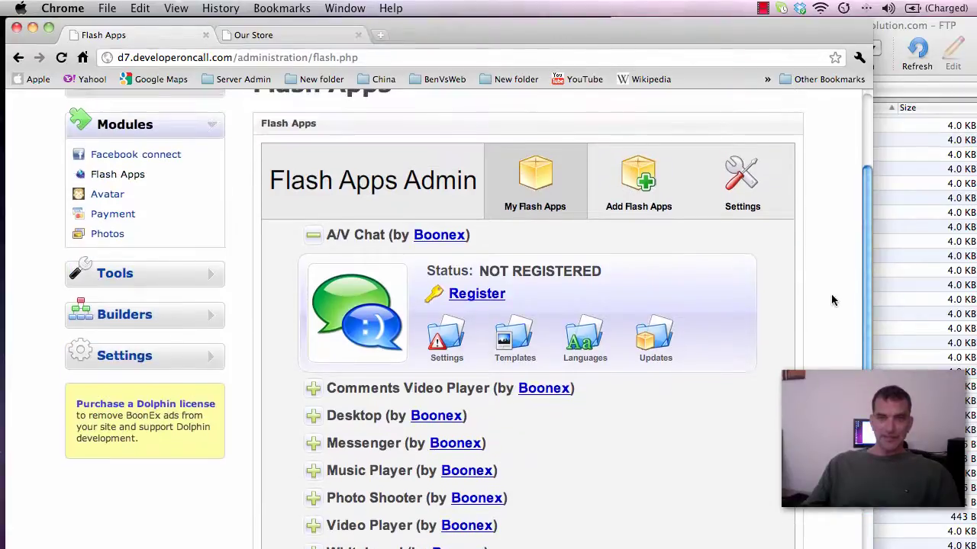
{"action": "left_click", "coordinate": [744, 191]}
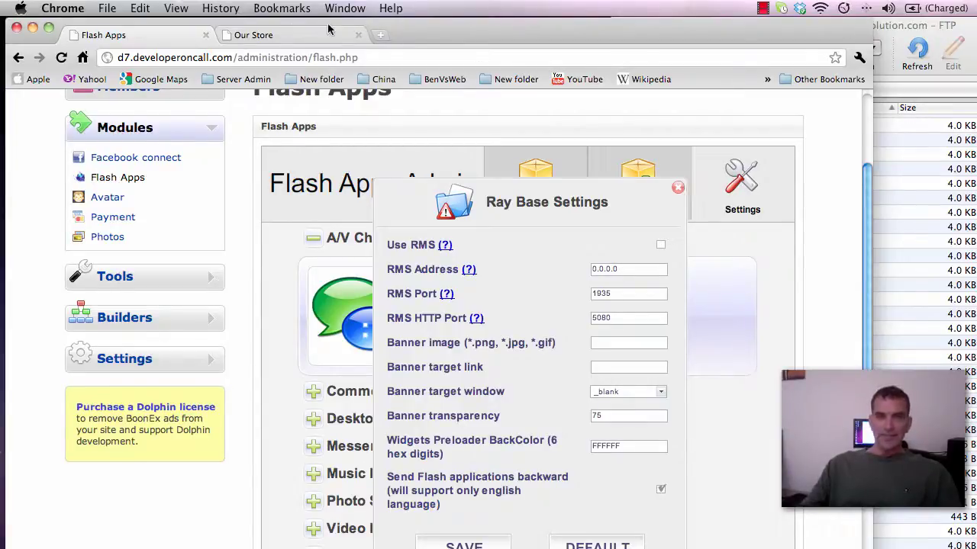
Go to the 1Faze store page and open the details of the RMS Hosting product.
{"action": "left_click", "coordinate": [281, 36]}
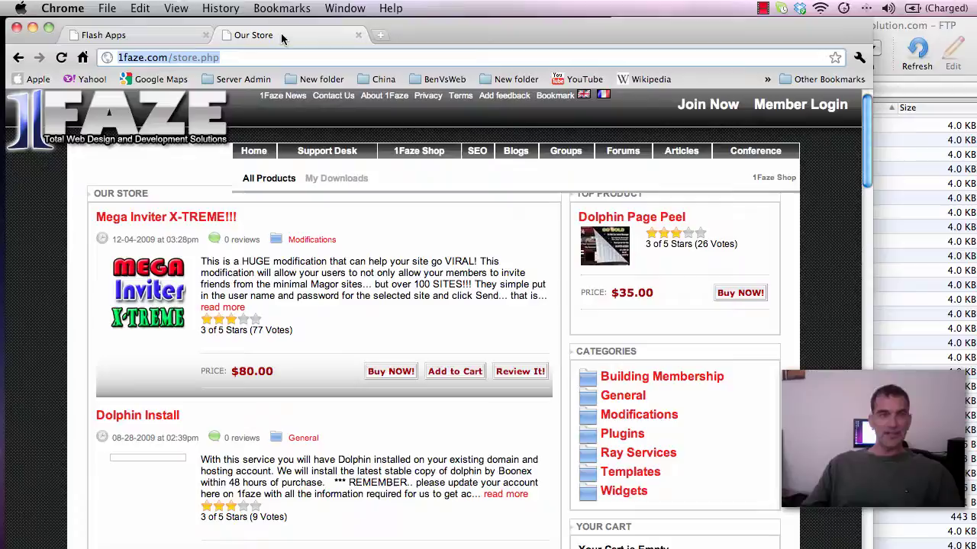
{"action": "scroll", "coordinate": [811, 324], "scroll_direction": "down", "scroll_amount": 3}
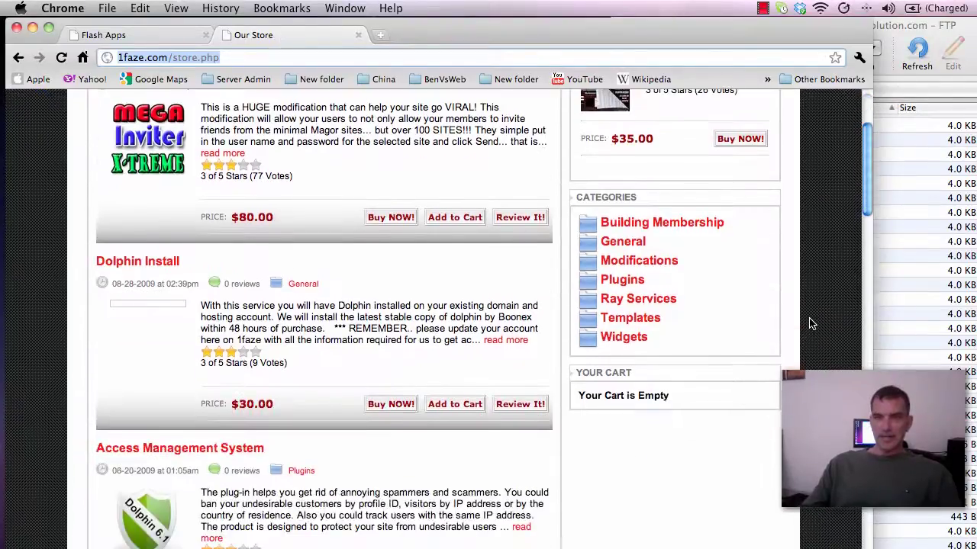
{"action": "scroll", "coordinate": [811, 324], "scroll_direction": "down", "scroll_amount": 8}
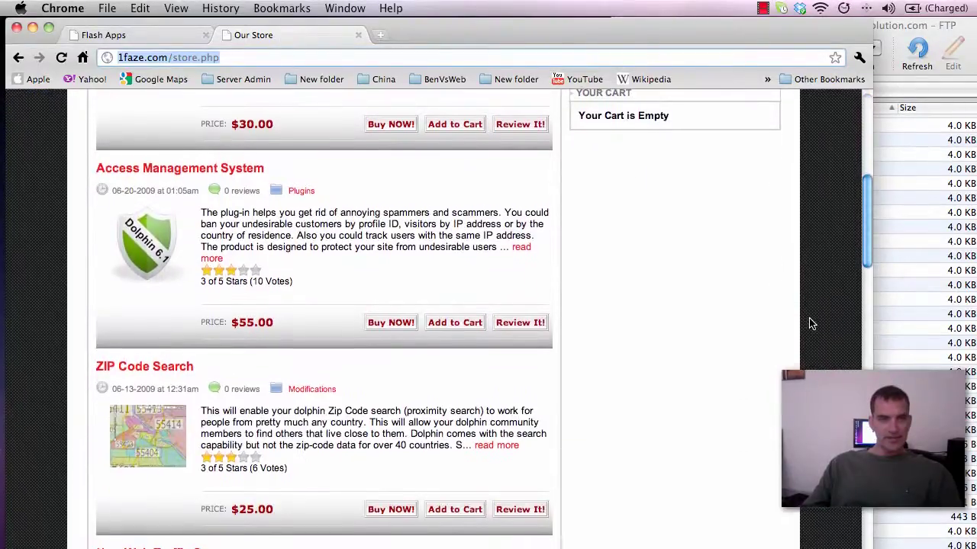
{"action": "scroll", "coordinate": [812, 323], "scroll_direction": "down", "scroll_amount": 8}
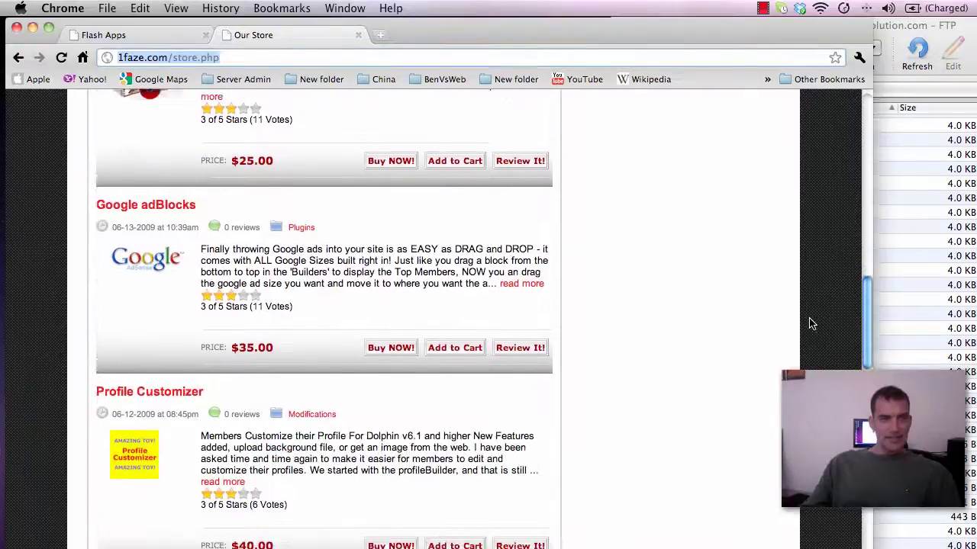
{"action": "scroll", "coordinate": [811, 323], "scroll_direction": "down", "scroll_amount": 11}
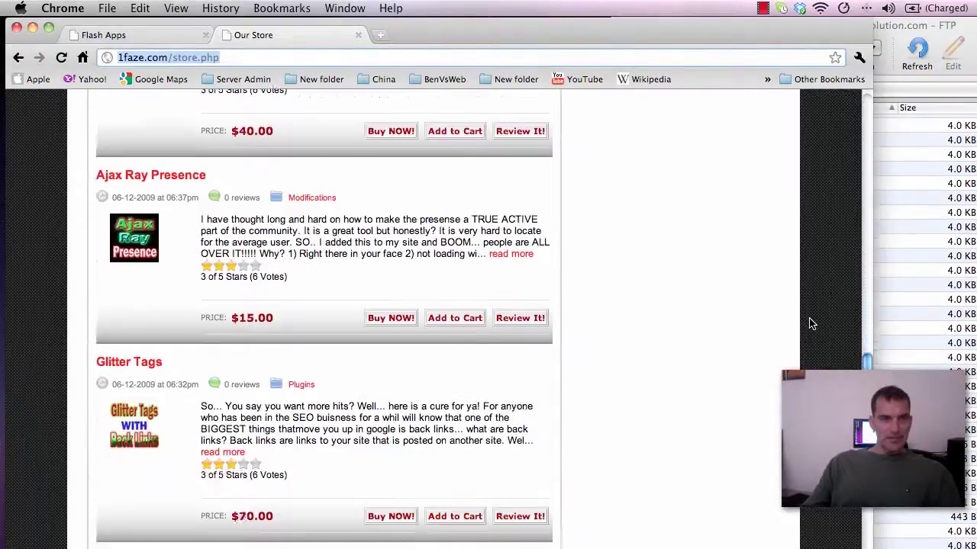
{"action": "scroll", "coordinate": [811, 323], "scroll_direction": "down", "scroll_amount": 9}
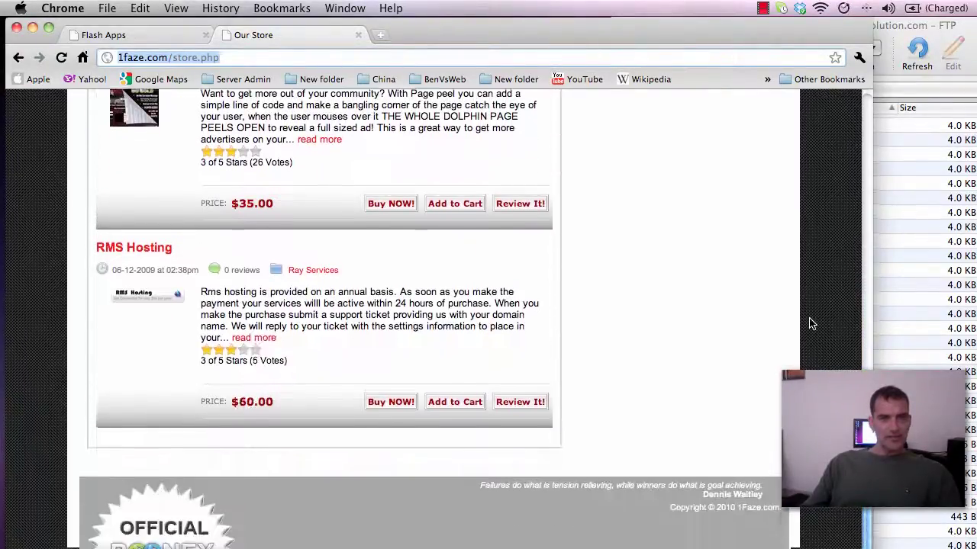
{"action": "left_click", "coordinate": [98, 233]}
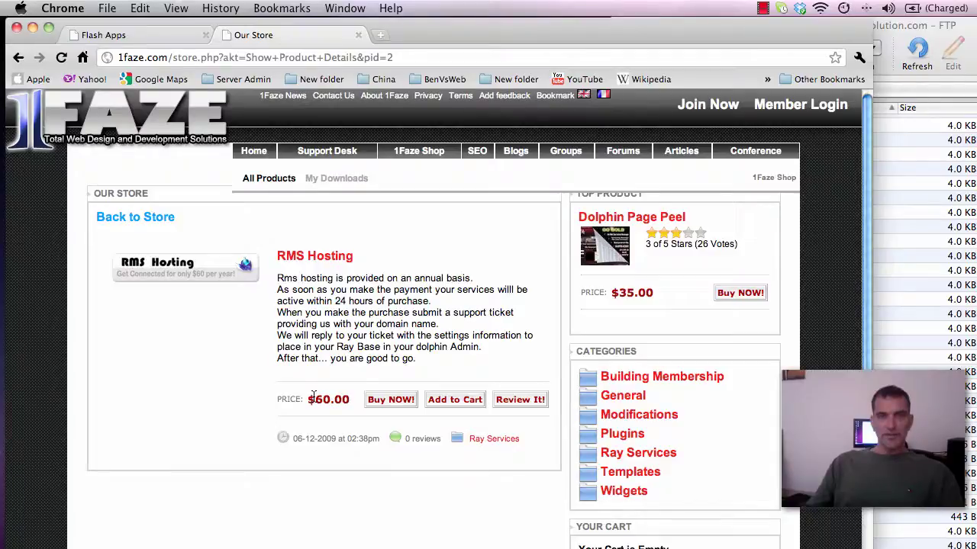
Compare the RMS address and port fields in Ray Base Settings with the RMS Hosting offer, and close the settings.
{"action": "left_click", "coordinate": [117, 36]}
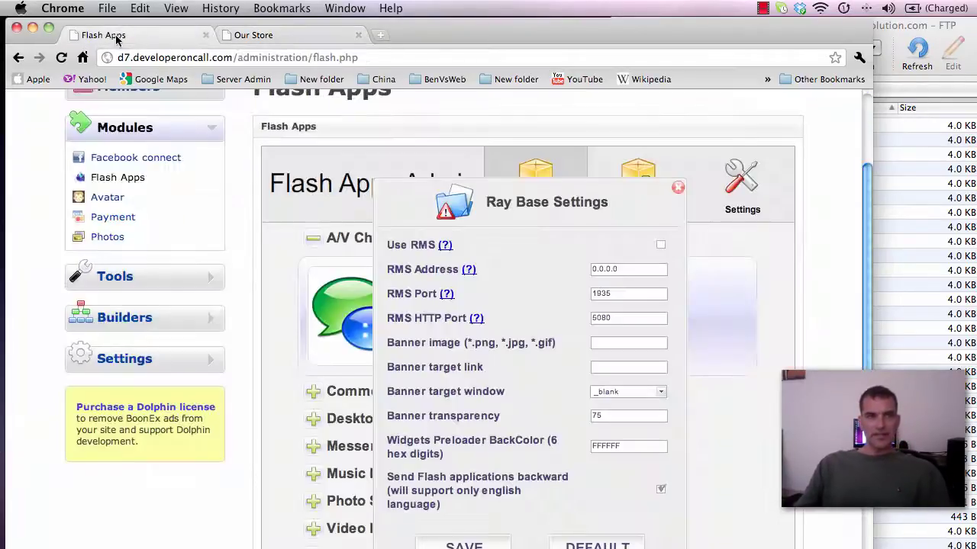
{"action": "left_click_drag", "start_coordinate": [632, 269], "coordinate": [585, 271]}
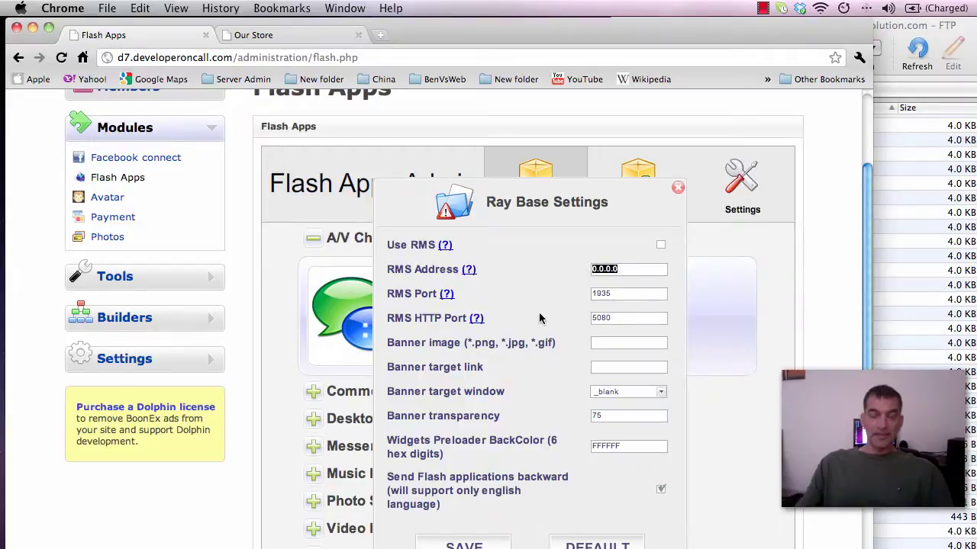
{"action": "left_click", "coordinate": [268, 35]}
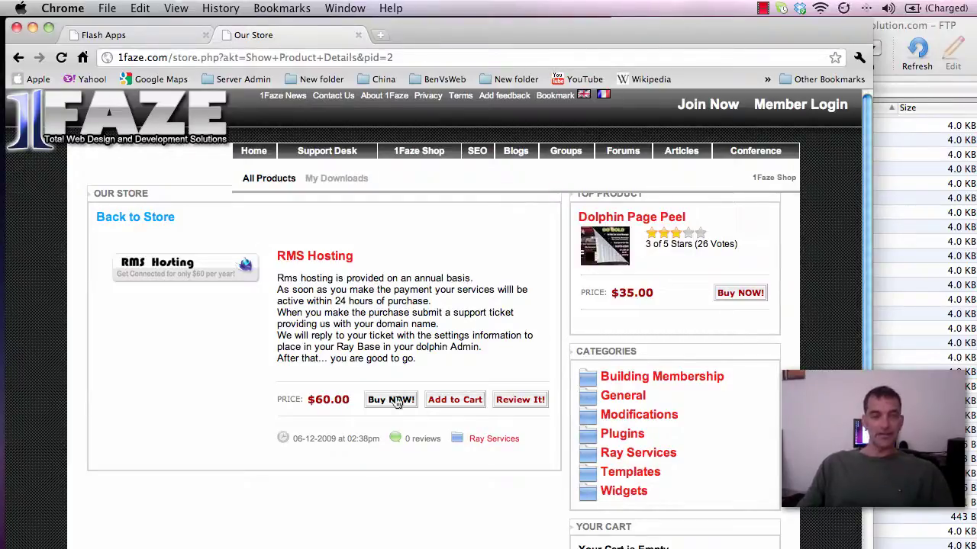
{"action": "left_click", "coordinate": [129, 35]}
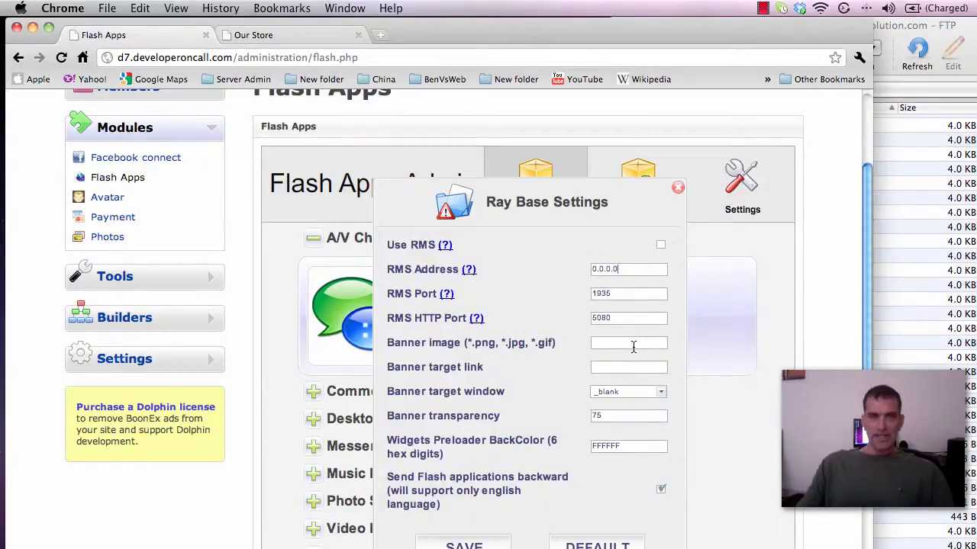
{"action": "left_click", "coordinate": [618, 269]}
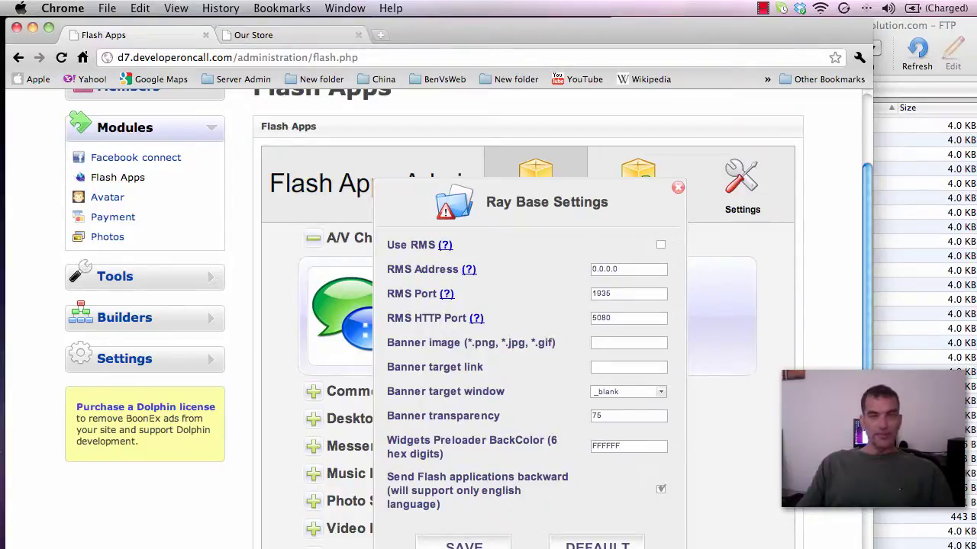
{"action": "left_click", "coordinate": [677, 187]}
Return to the RMS Hosting product page and highlight the store address 1faze.com/store.php in its URL.
{"action": "left_click", "coordinate": [275, 36]}
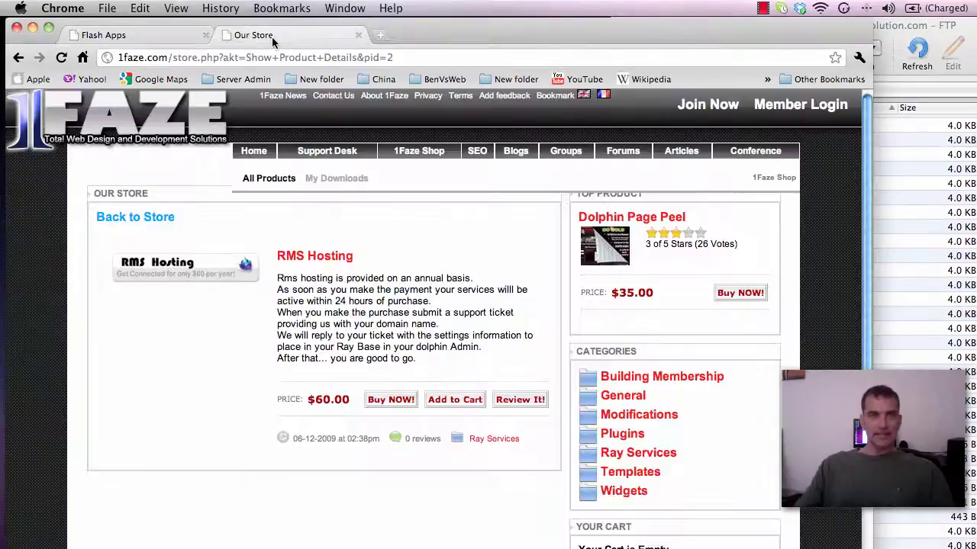
{"action": "left_click", "coordinate": [194, 57]}
{"action": "left_click", "coordinate": [203, 57]}
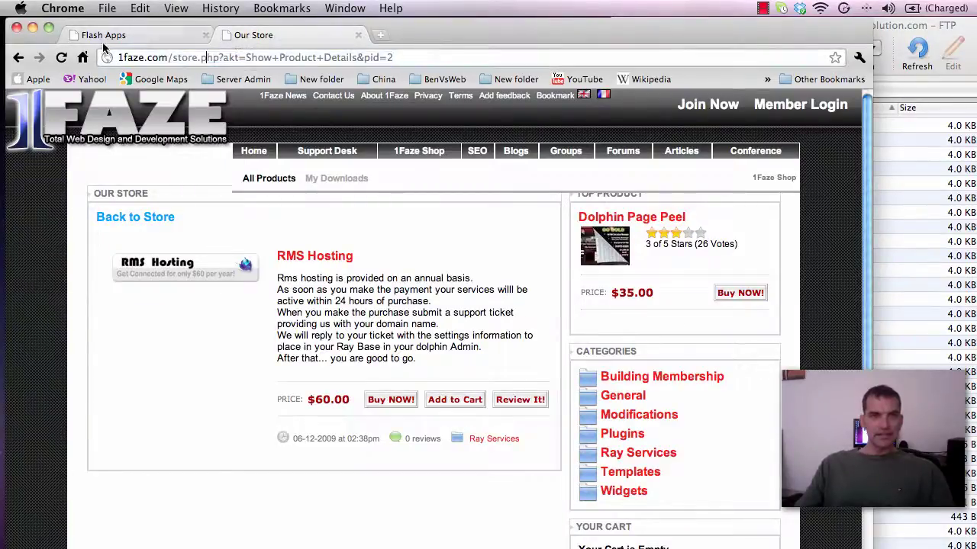
{"action": "left_click_drag", "start_coordinate": [118, 57], "coordinate": [221, 58]}
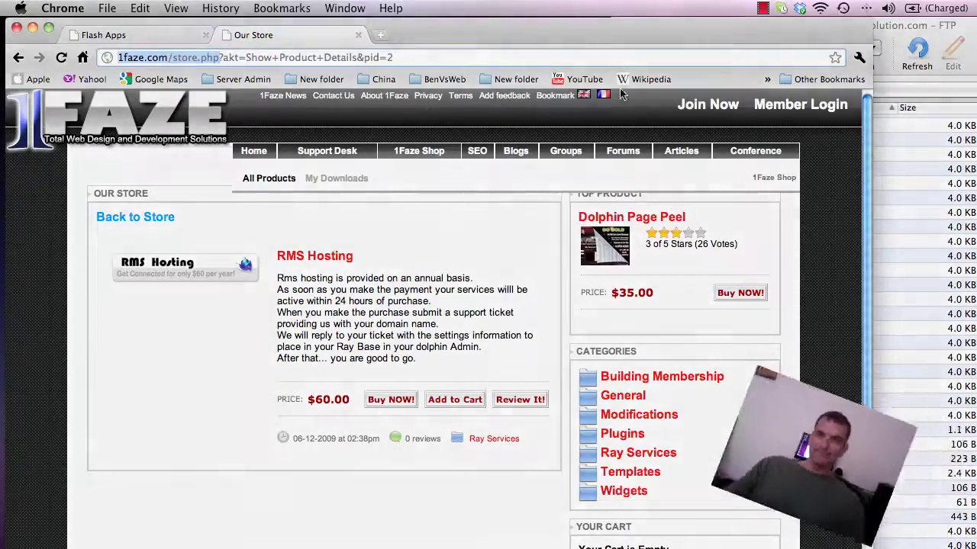